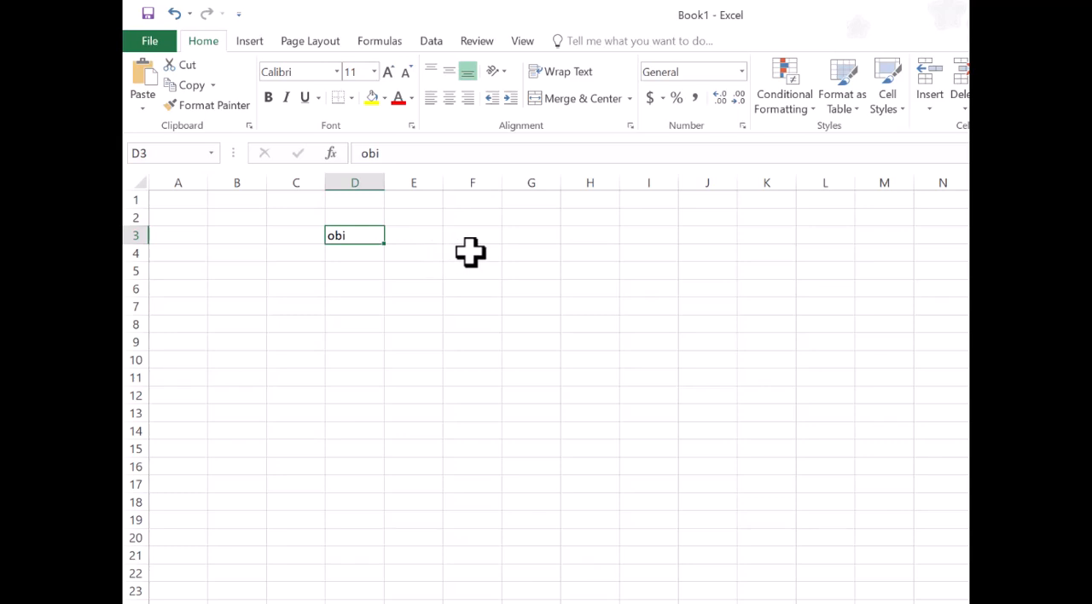
Enter the number 20 in cell F4 and reselect the text cell D3 for comparison
left_click(470, 252)
type("20")
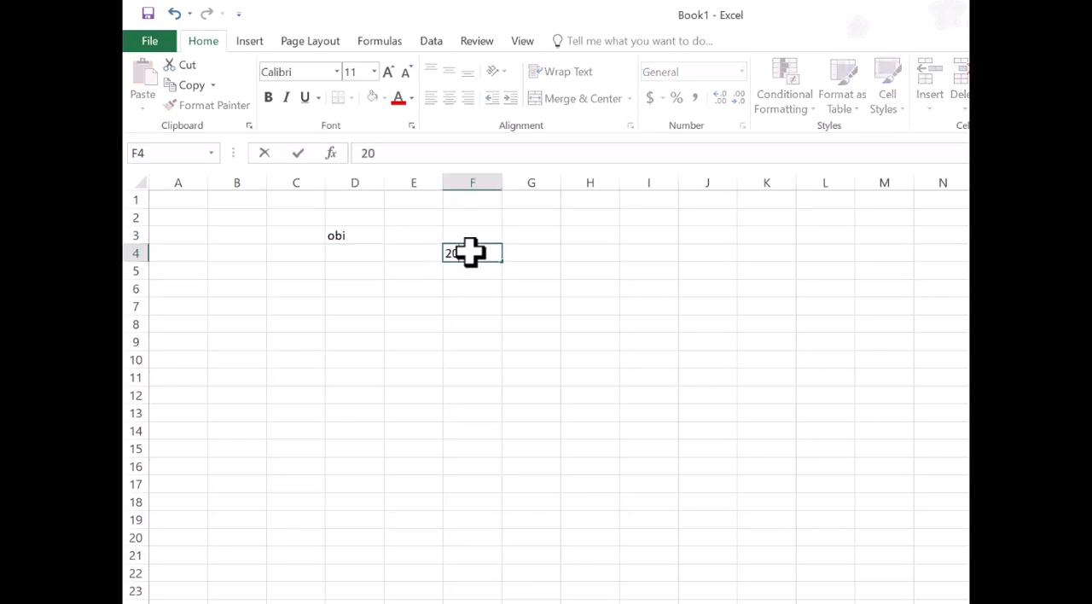
left_click(472, 321)
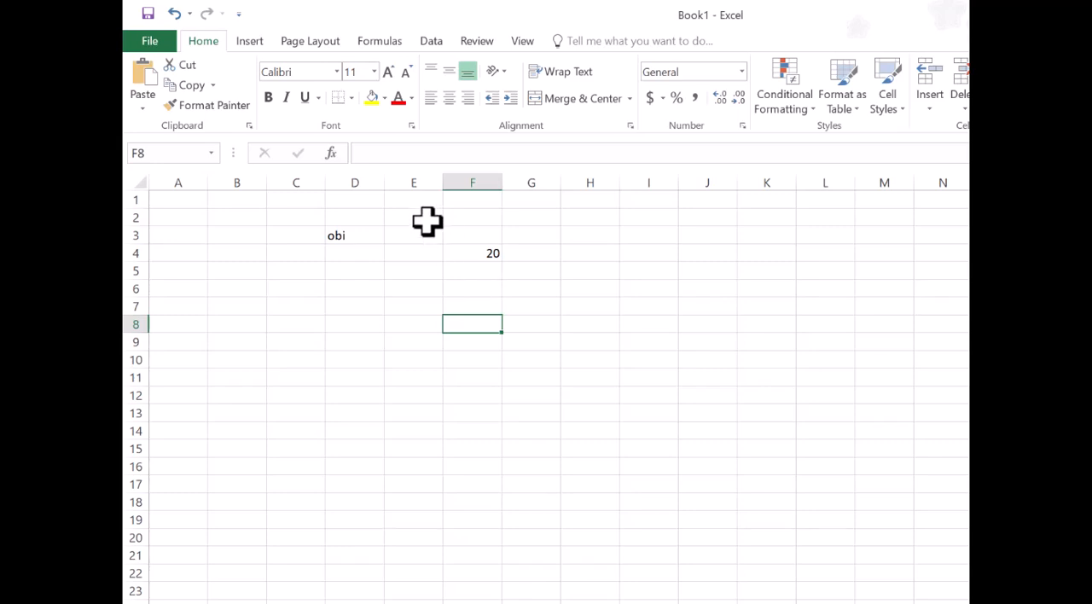
left_click(353, 239)
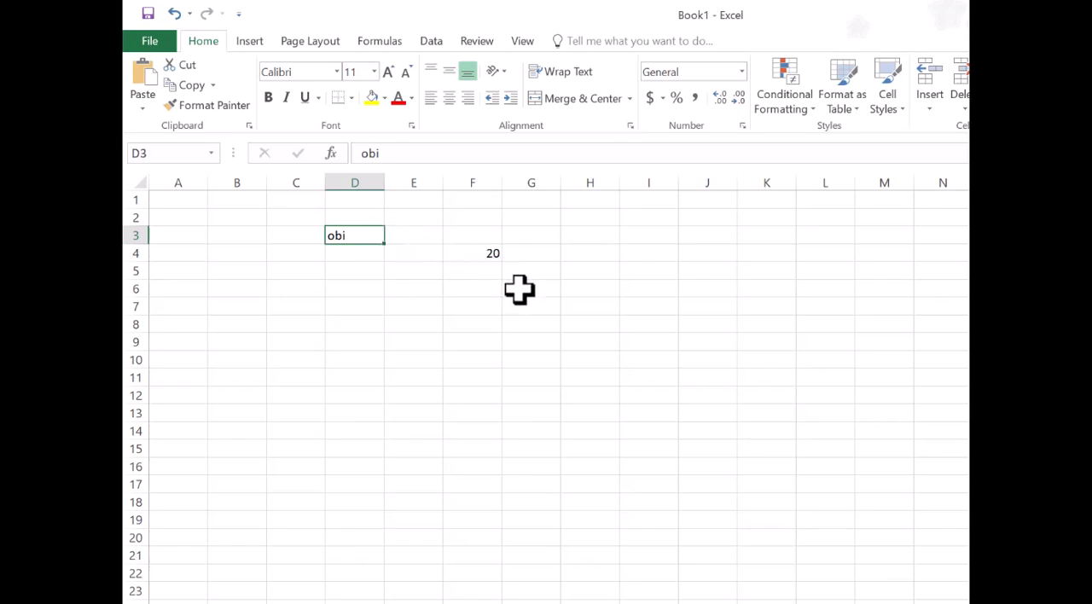
Clear the contents of the range C3:G6, removing both sample entries
left_click_drag(519, 290, 304, 231)
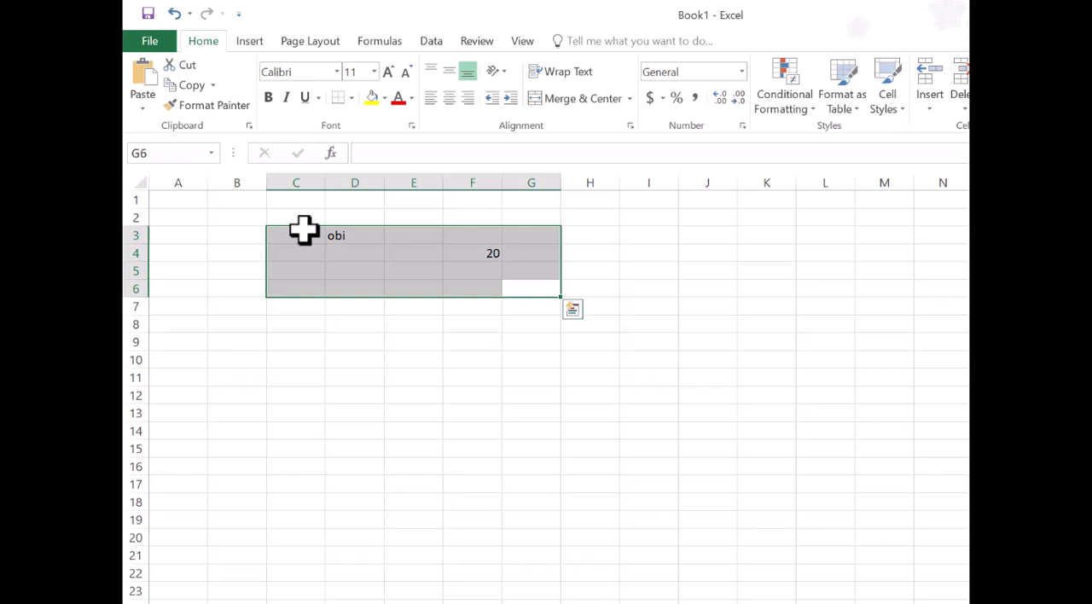
key("Delete")
left_click(417, 340)
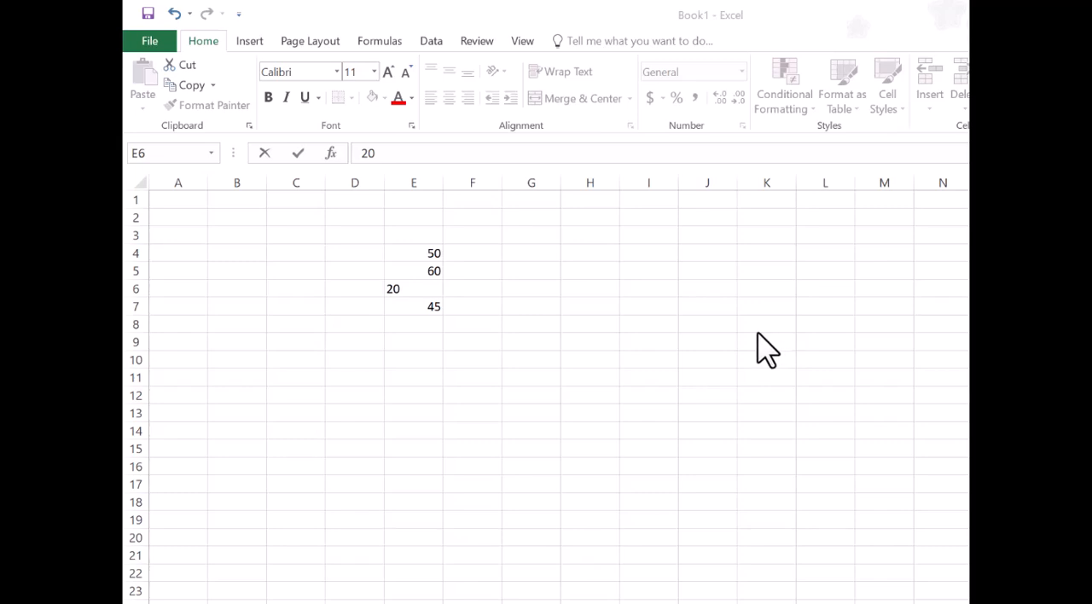
Complete the entry of 20 in cell E6 within the list of numbers in column E
left_click(423, 295)
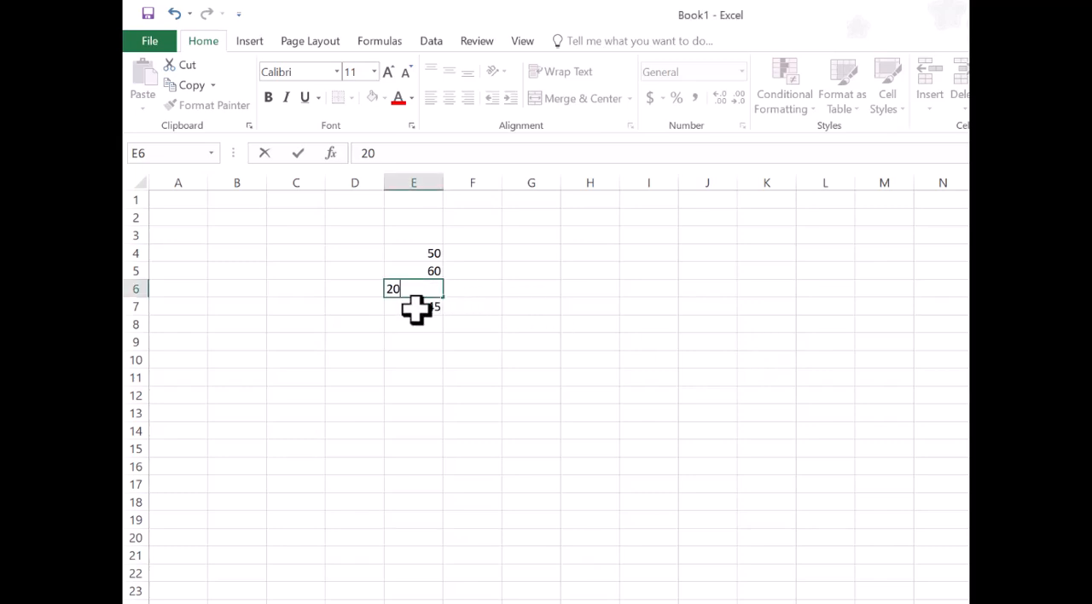
left_click(415, 317)
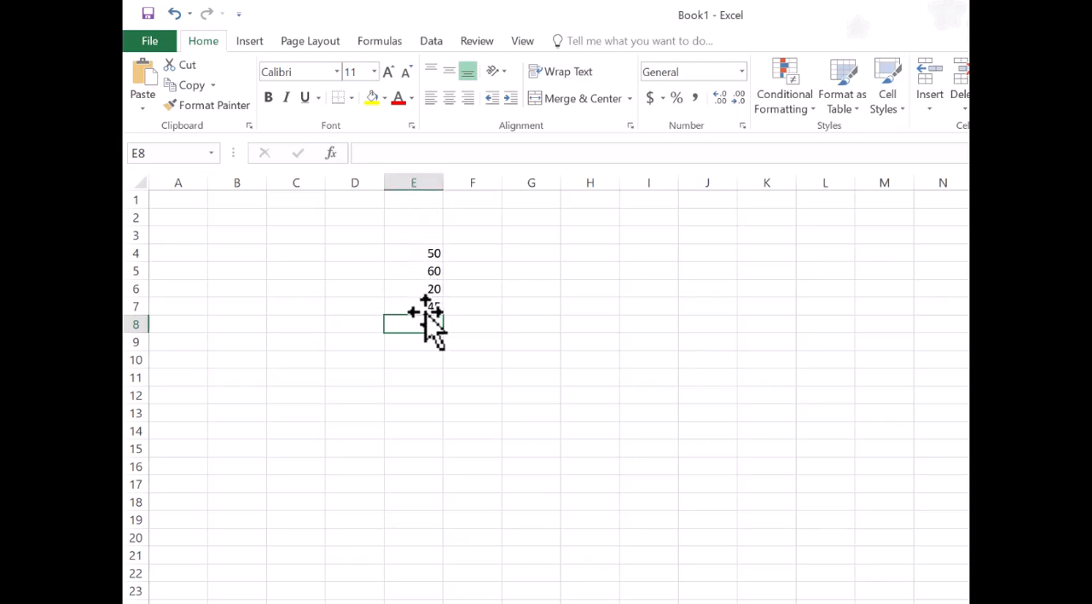
Examine how cell E4 gets its address by selecting the cell, column E and row 4
left_click(432, 250)
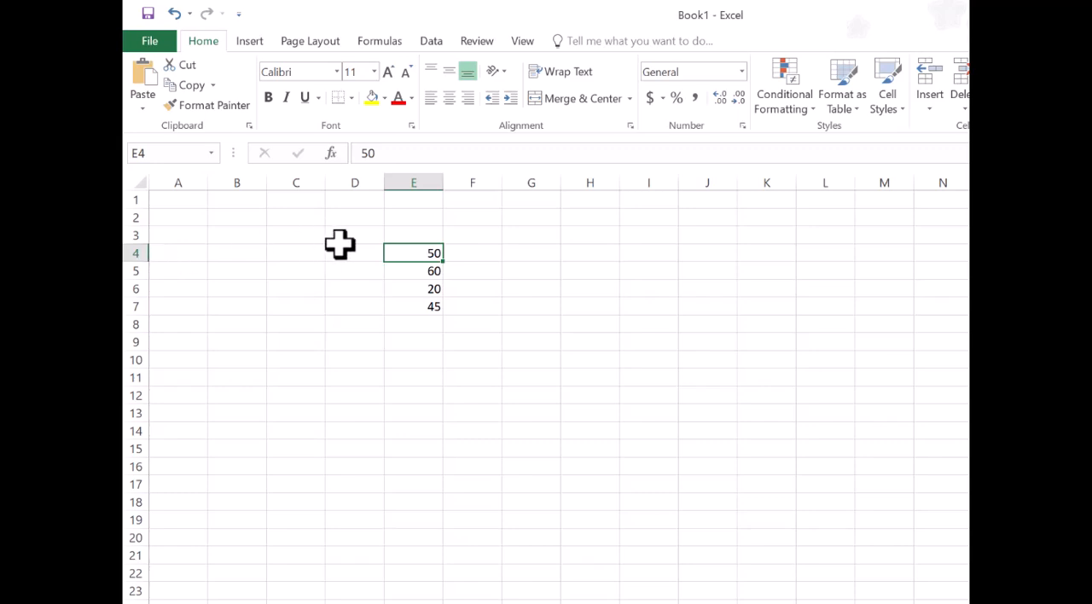
left_click(426, 181)
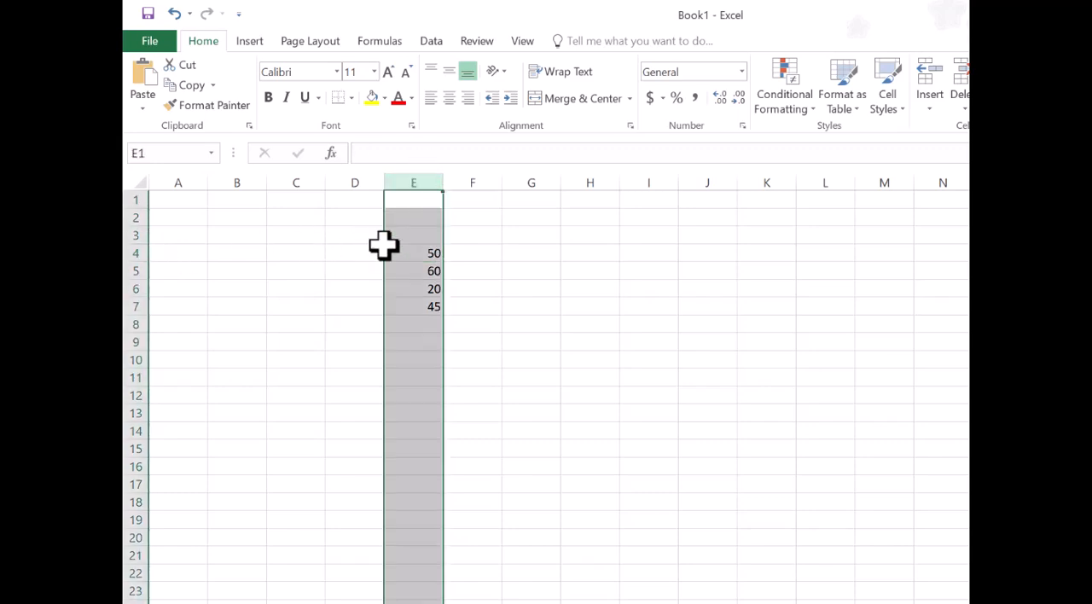
left_click(129, 254)
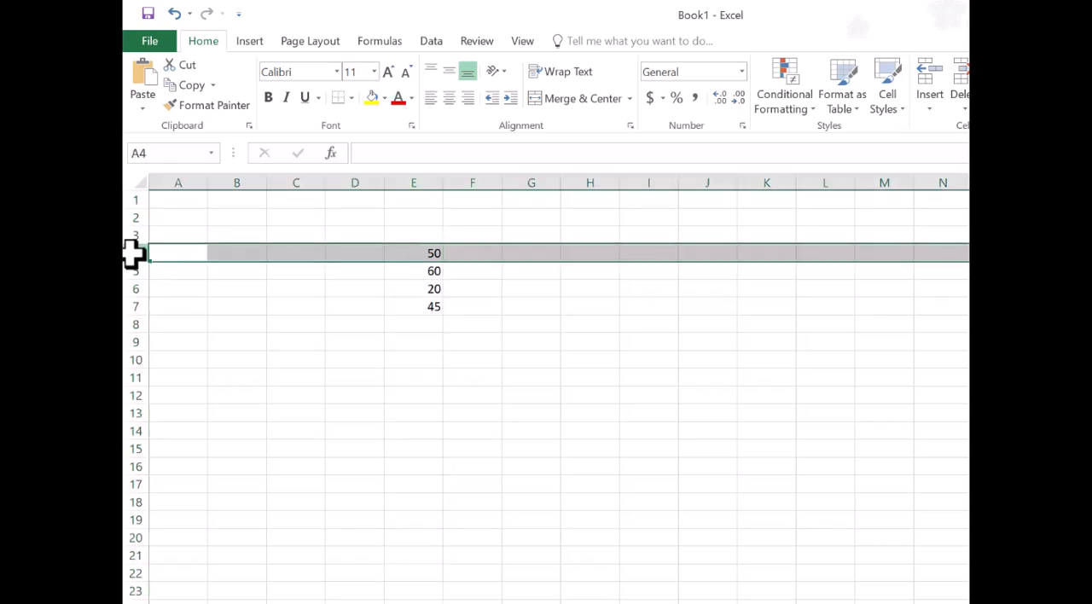
left_click(429, 254)
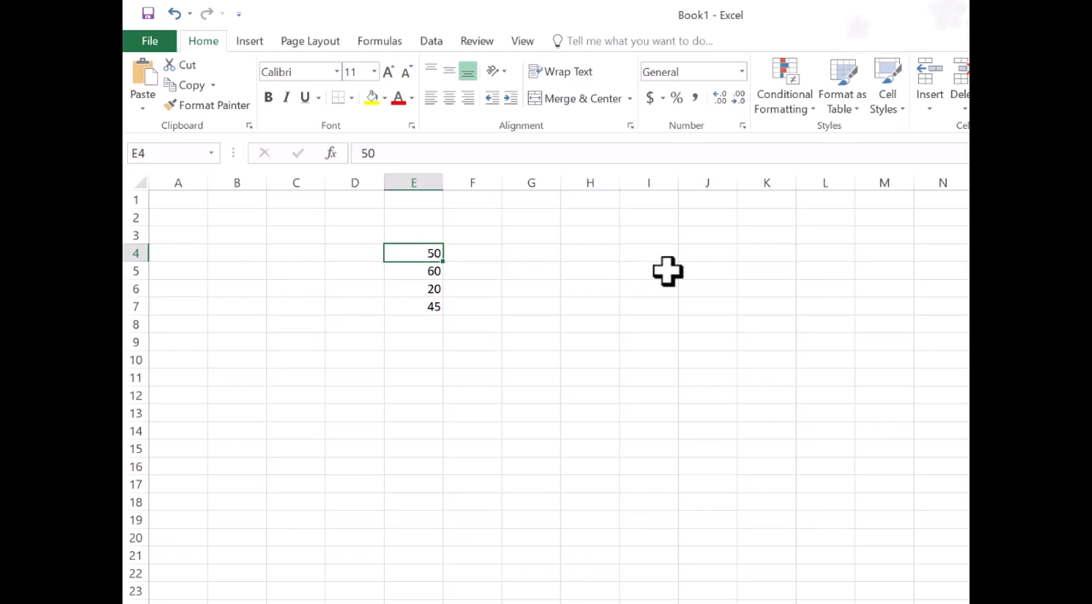
Enter 60 in cell I3 and reselect that cell to check its address
left_click(663, 235)
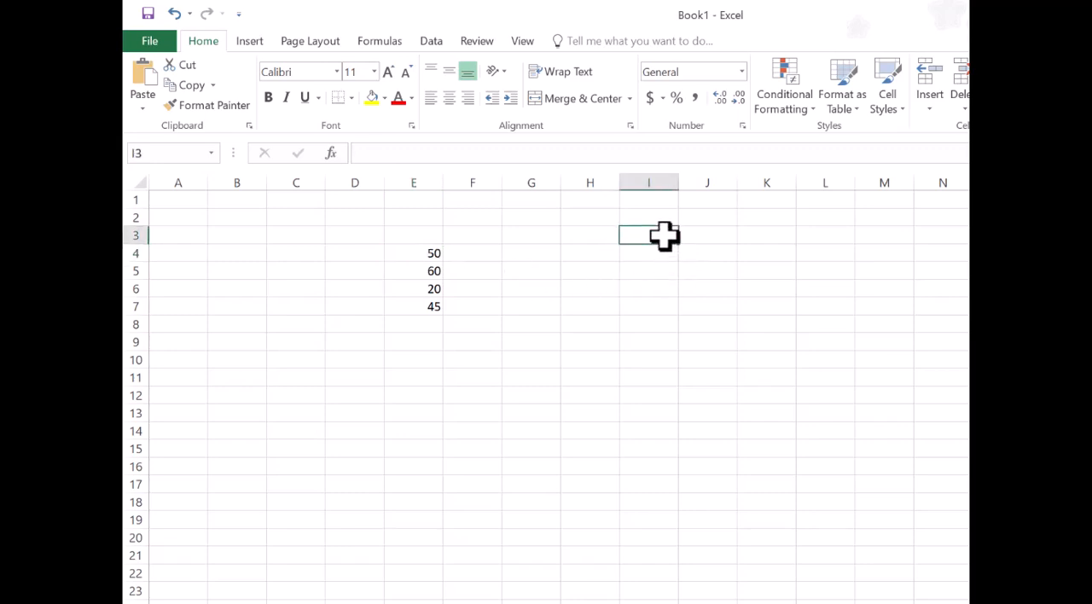
type("60")
left_click(683, 269)
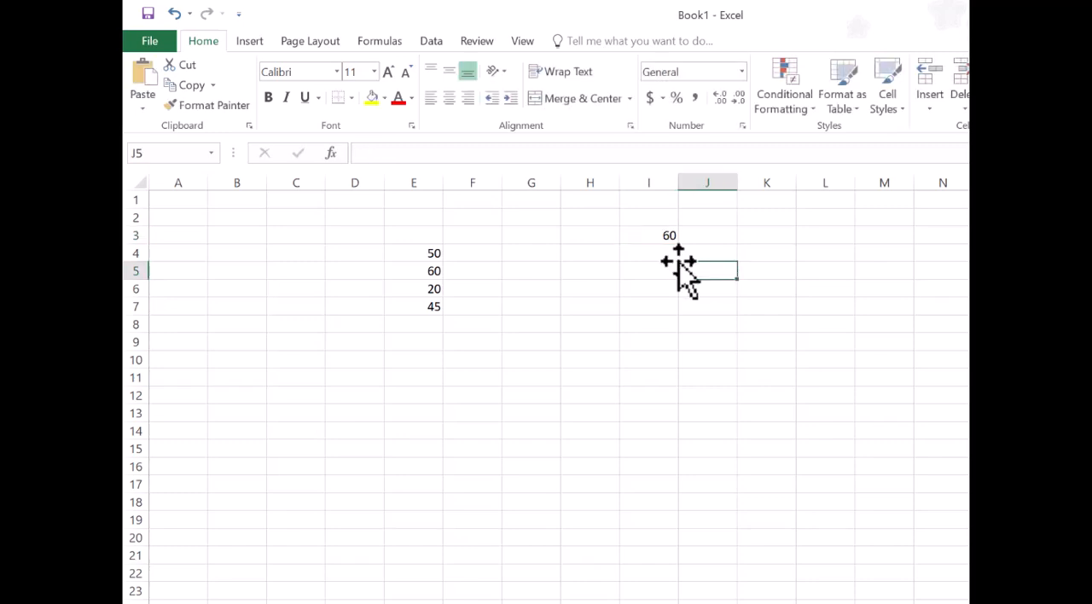
left_click(653, 234)
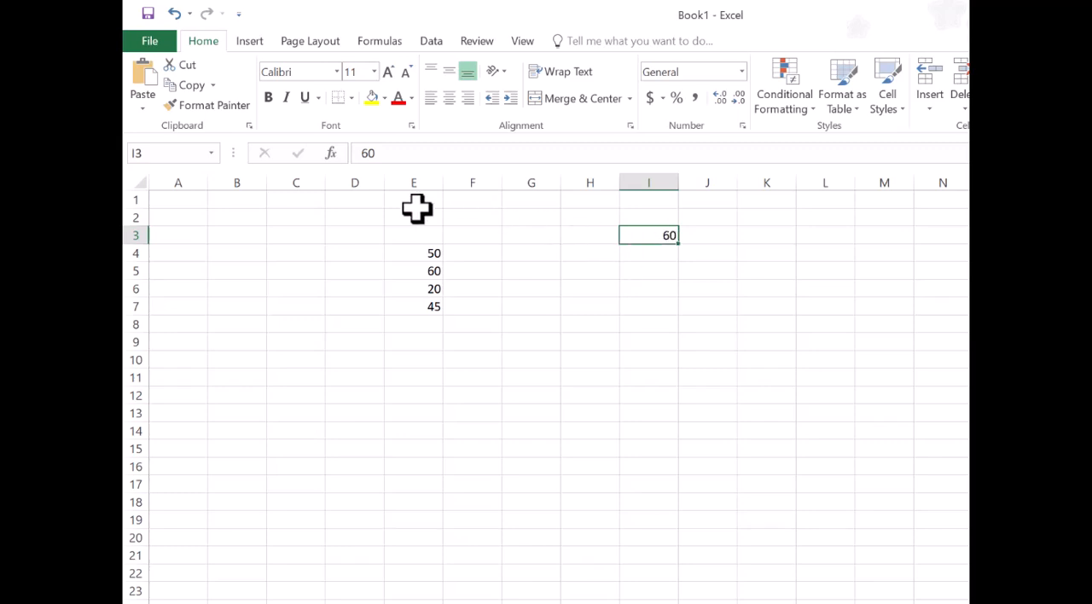
Enter 20 in cell B2 as another sample value
left_click(241, 218)
type("20")
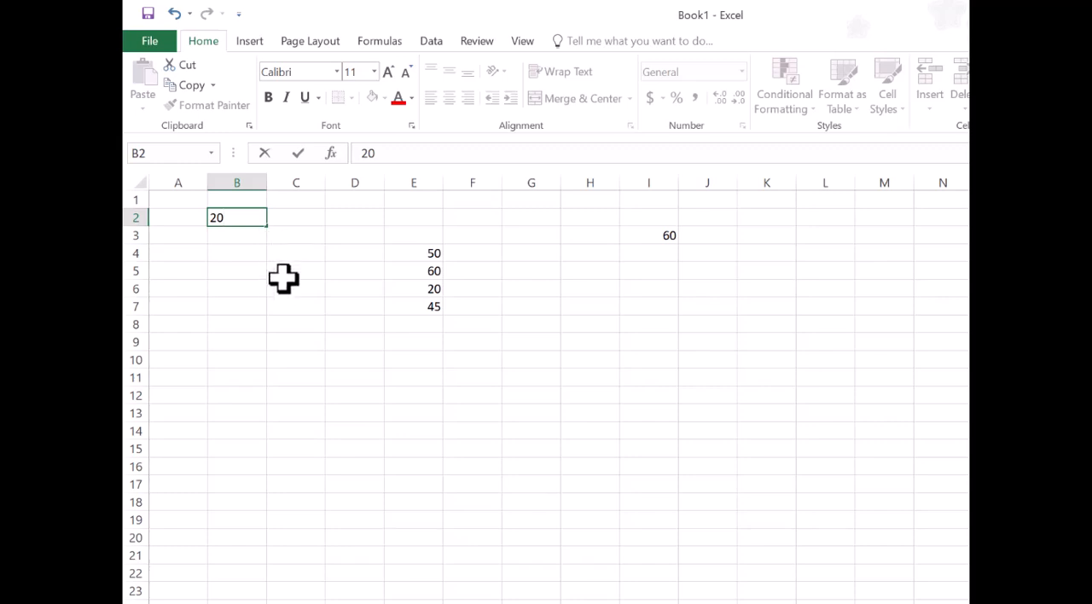
left_click(284, 222)
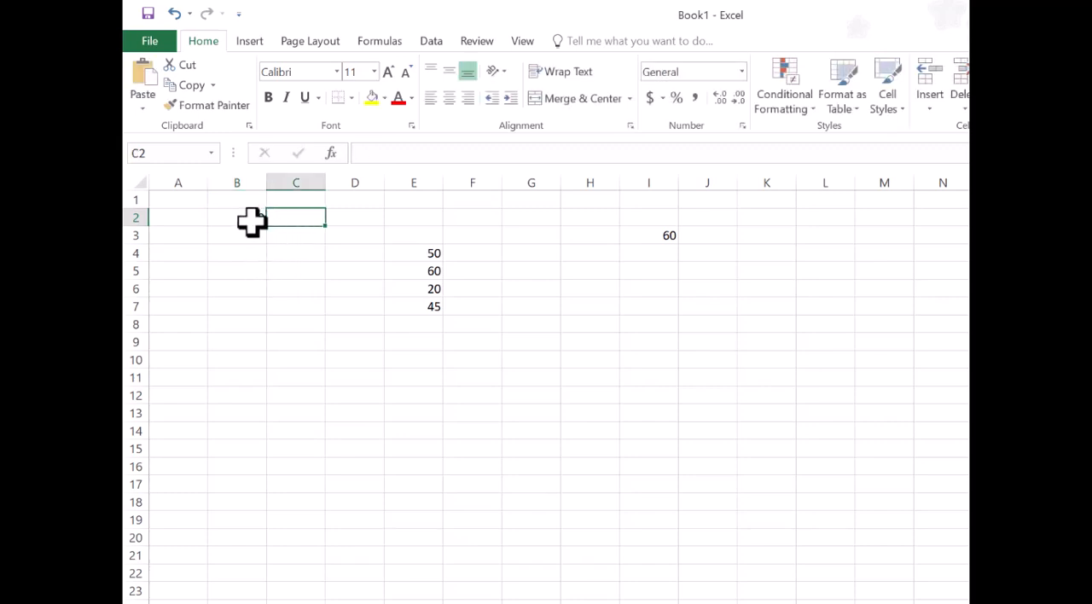
Select cells B2, I3 and E7 one after another to read each cell's address
left_click(251, 222)
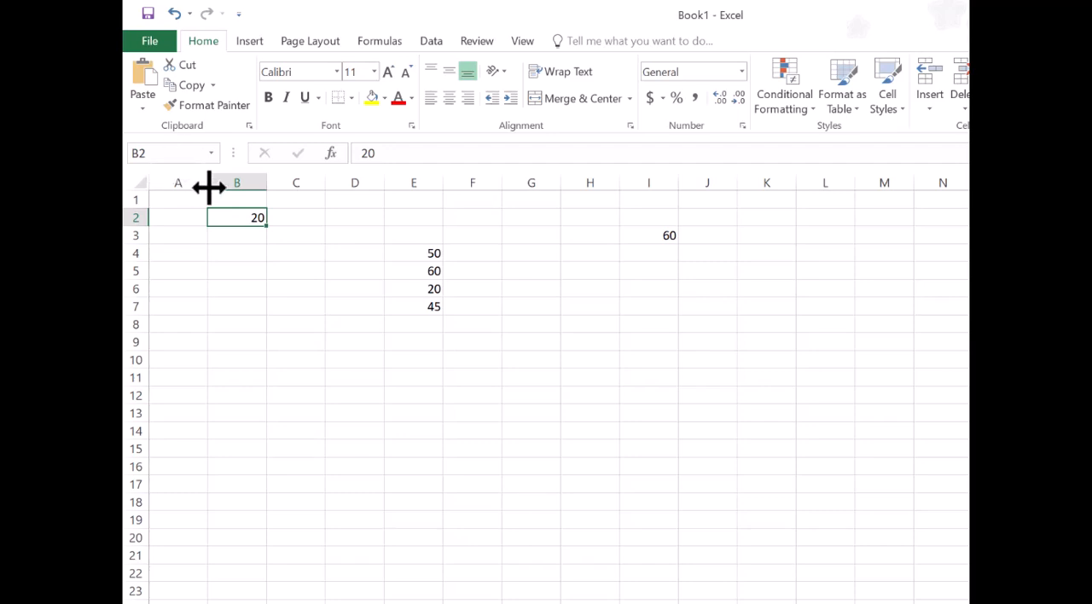
left_click(664, 241)
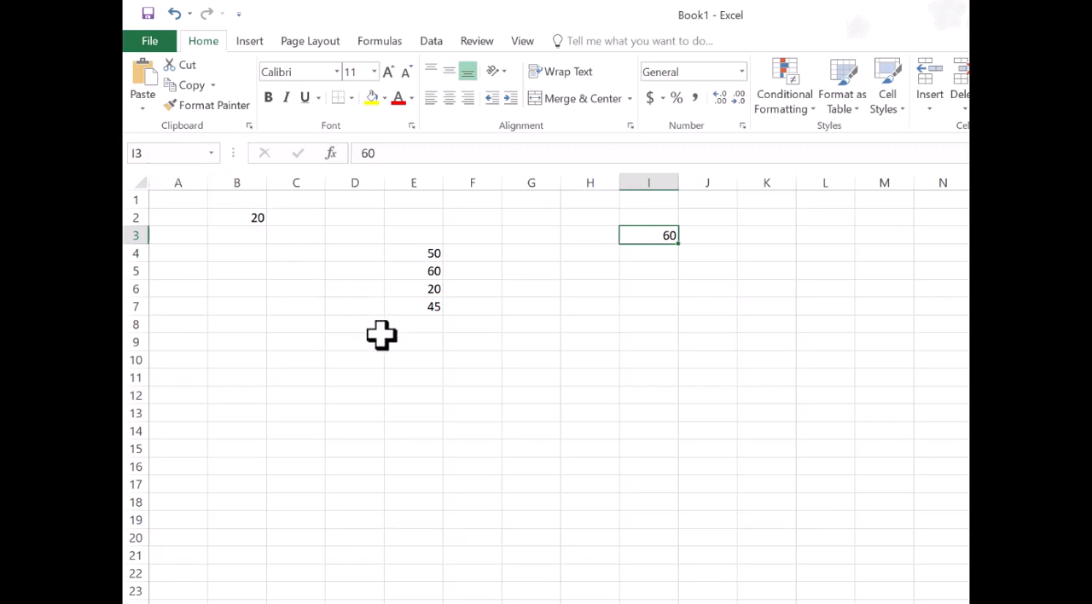
left_click(428, 309)
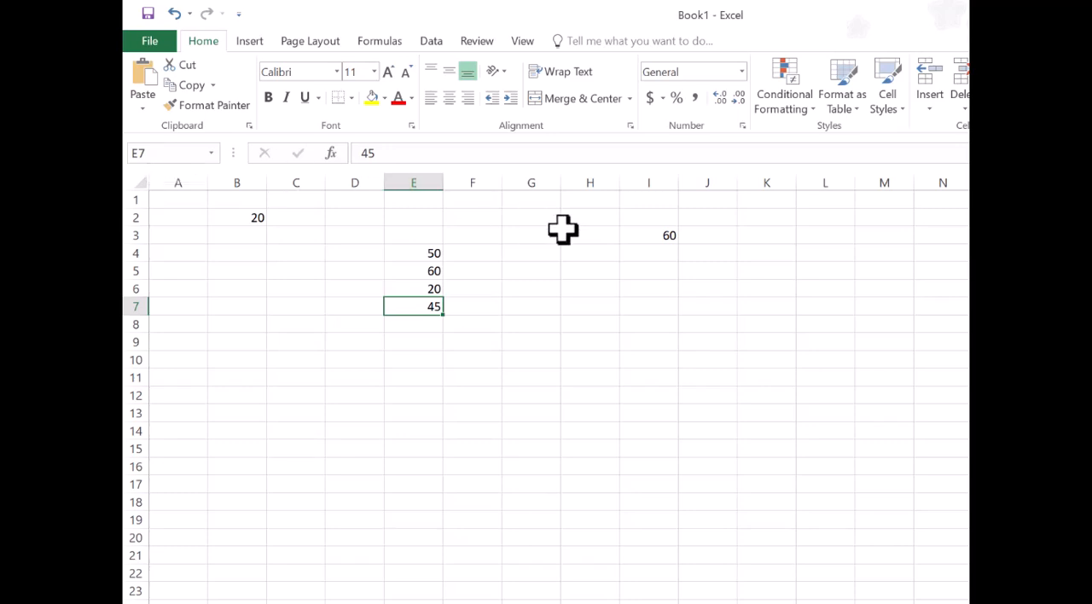
Delete the sample values from cells I3 and B2, keeping only the numbers in column E
left_click(664, 240)
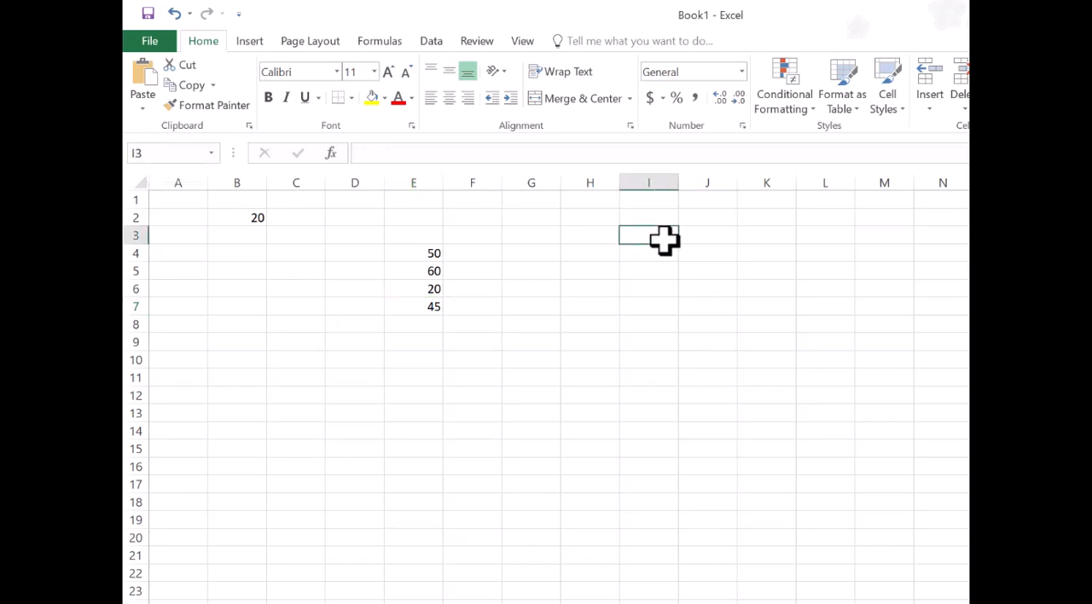
left_click(250, 219)
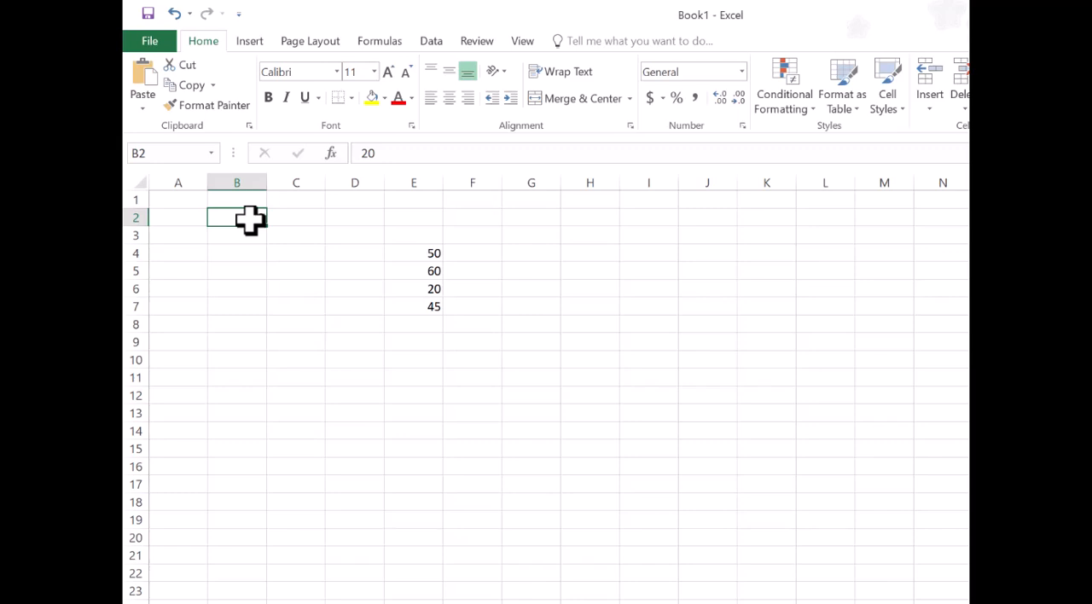
key("Delete")
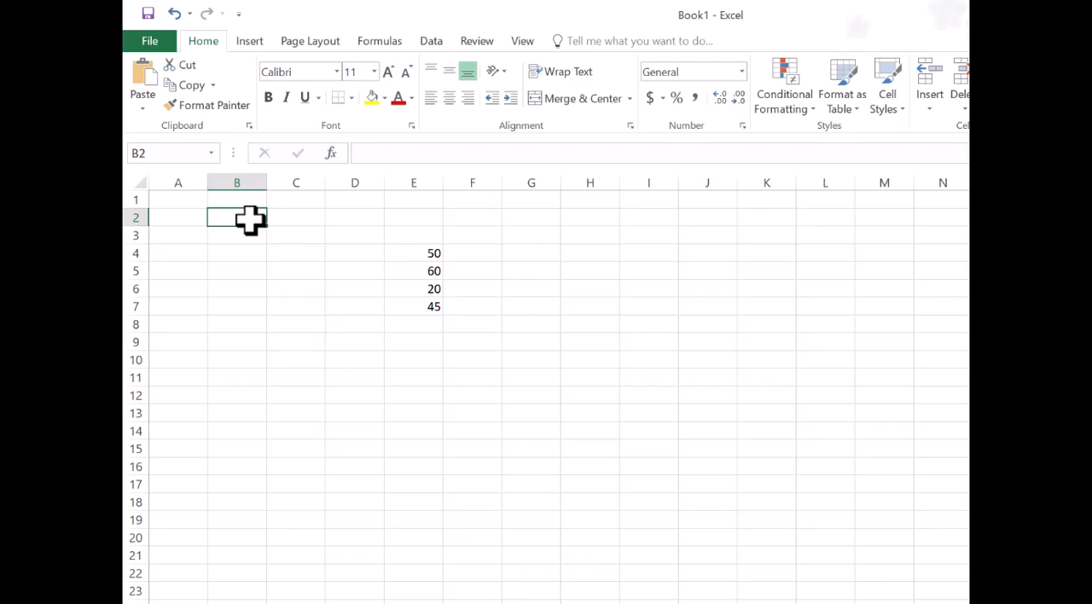
Add up the four numbers above cell E8 by entering the formula =(e4+e5+e6+e7) in it
left_click(424, 328)
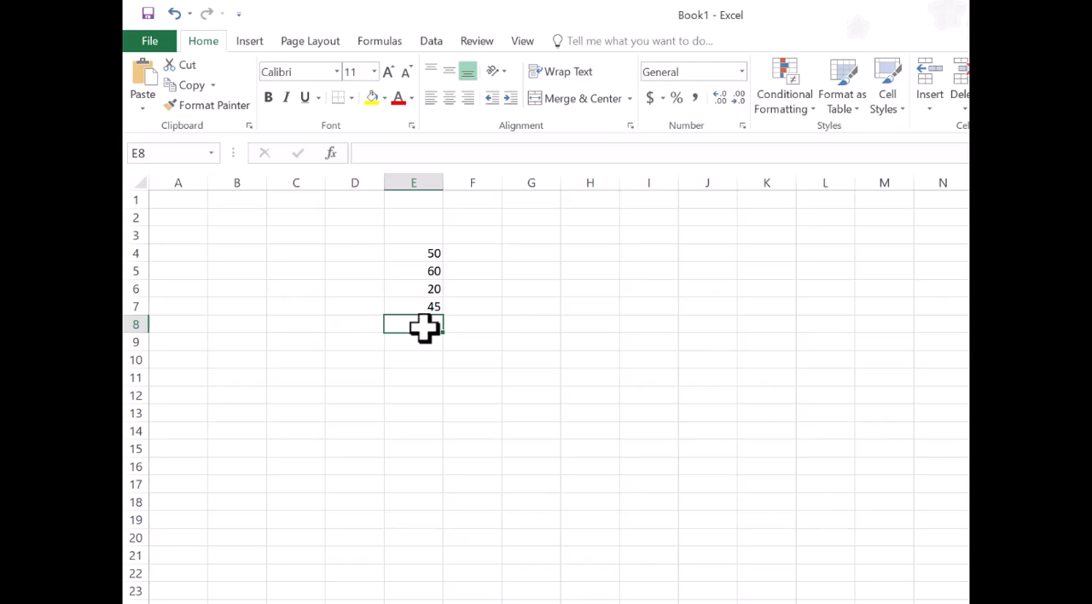
type("=")
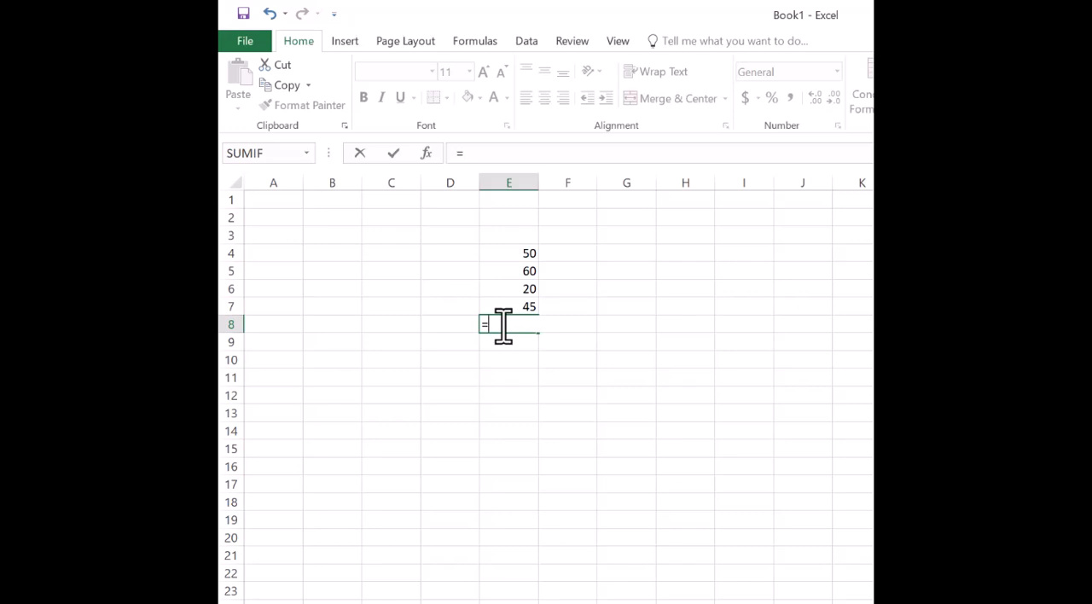
type("(")
type("e4+")
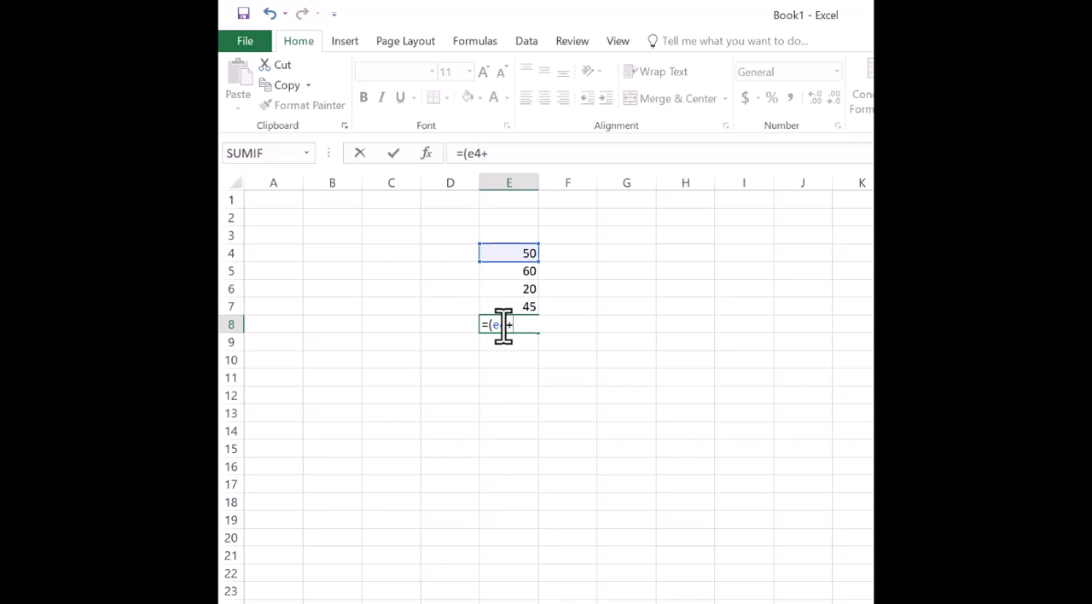
type("e5")
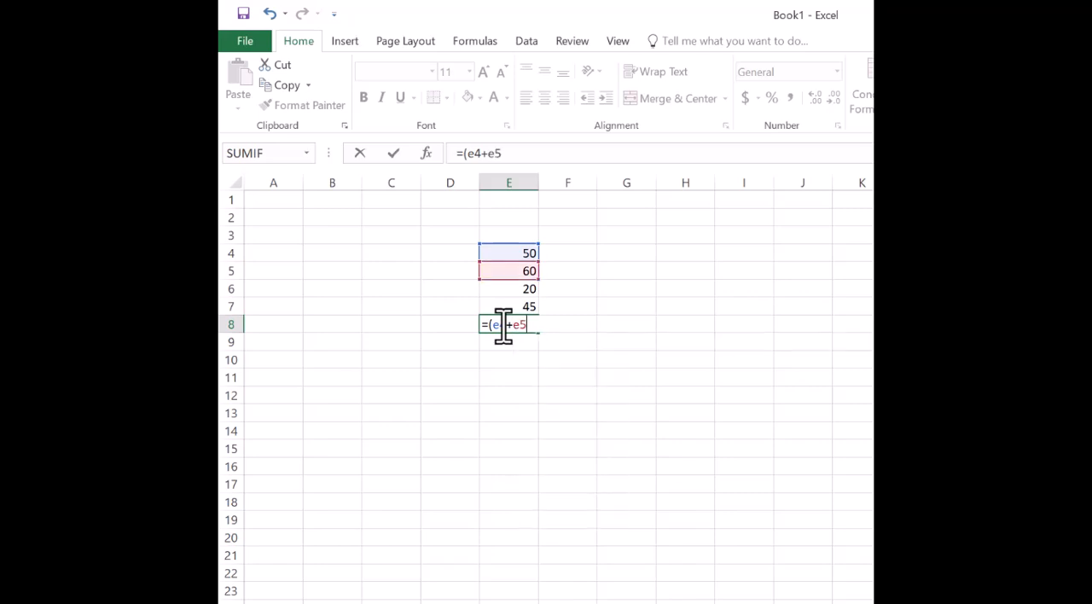
type("+e6")
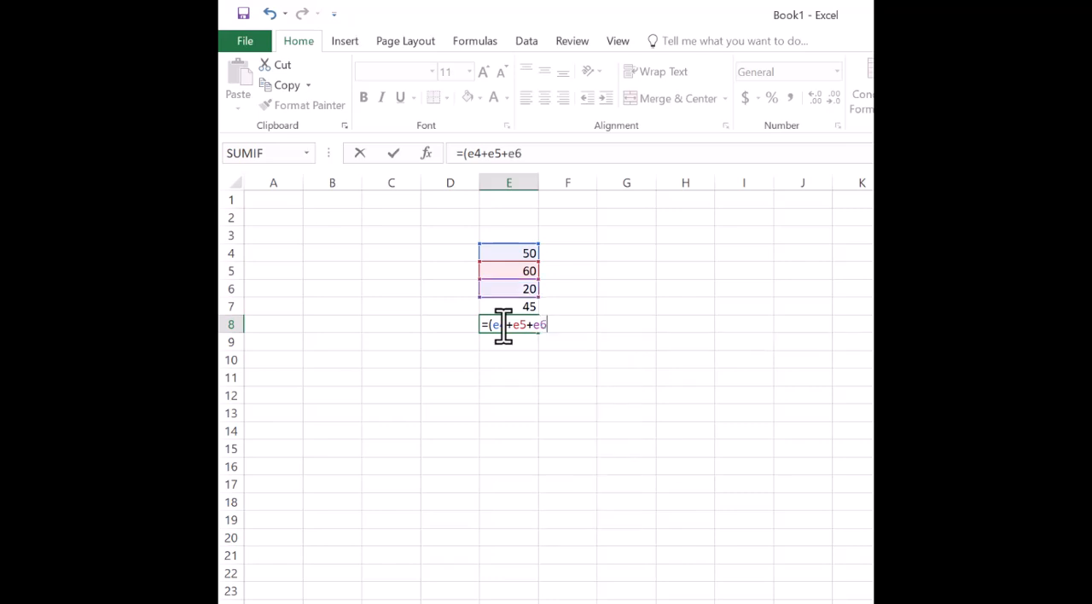
type("+e7")
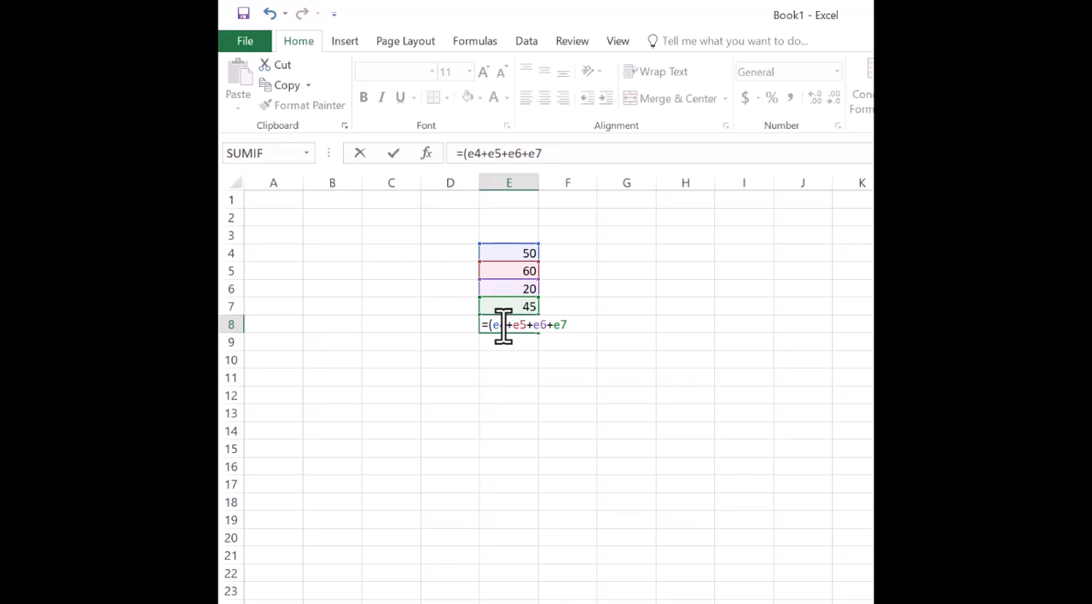
type(")")
key("Return")
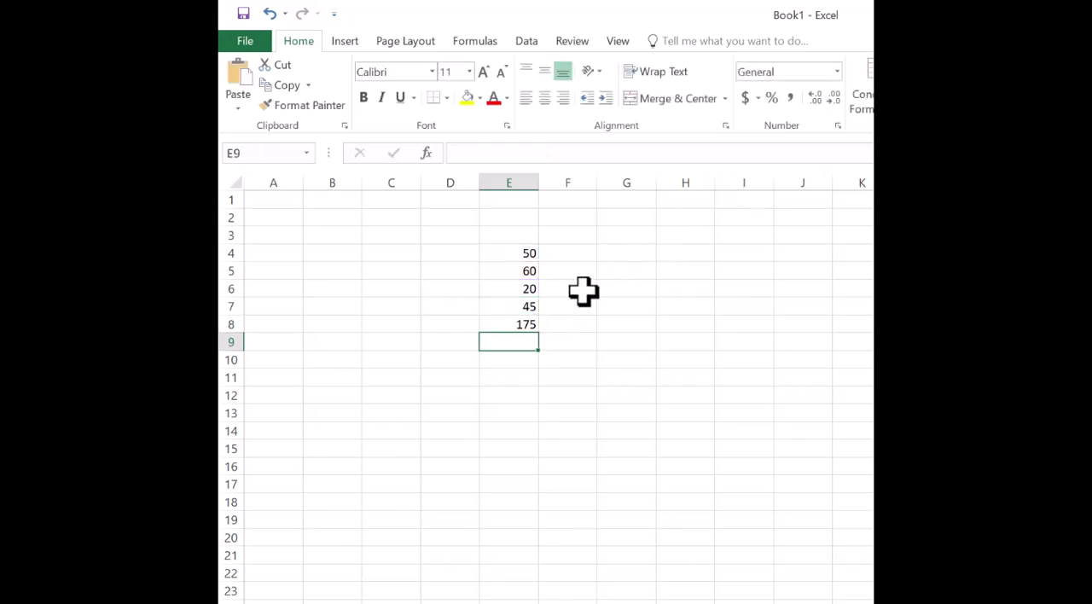
Inspect the addition formula behind the result in cell E8
left_click(521, 324)
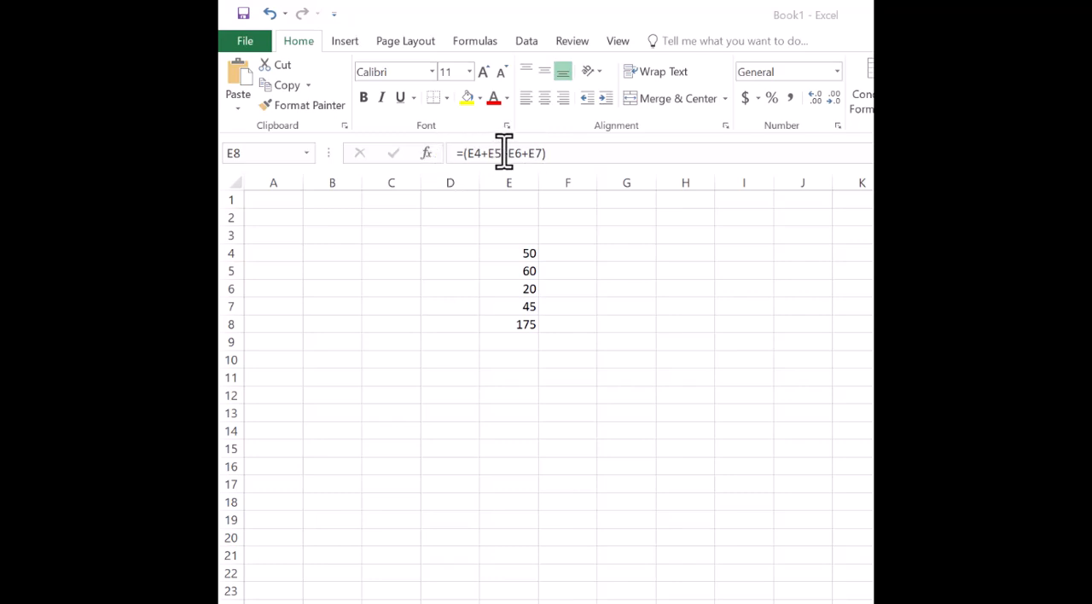
left_click(556, 157)
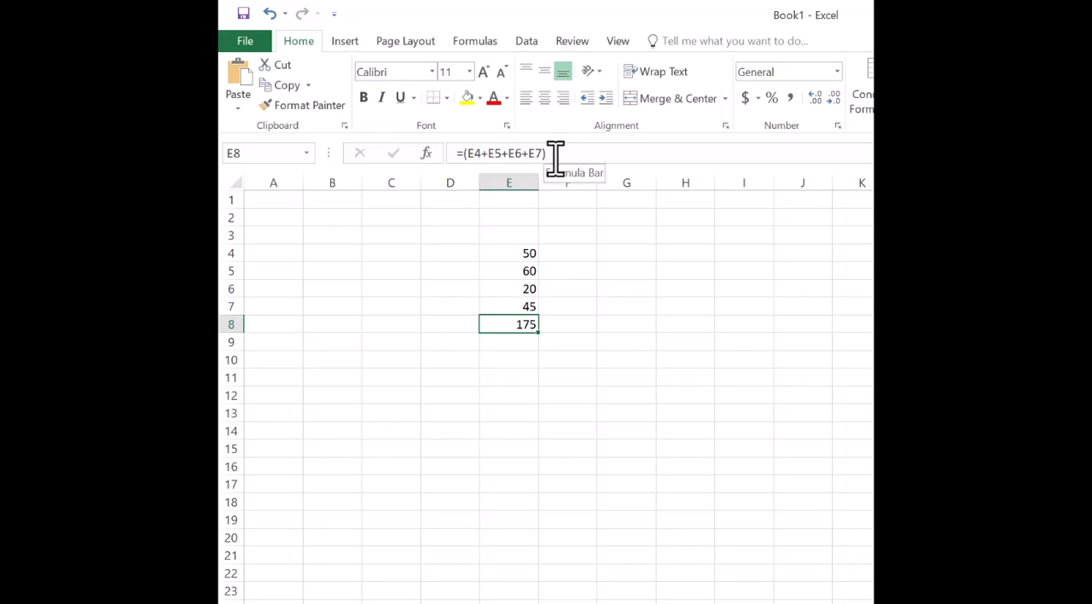